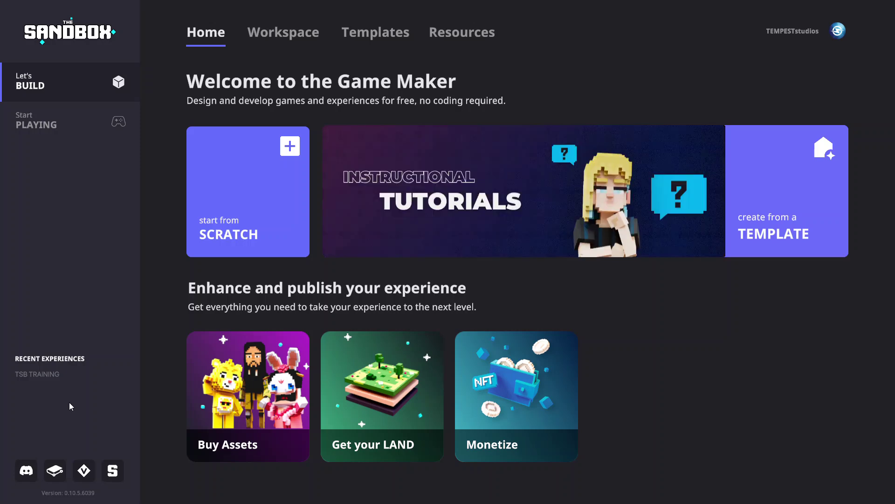
# Step: Open the recent experience TSB TRAINING and bring up its asset library
pyautogui.click(45, 373)
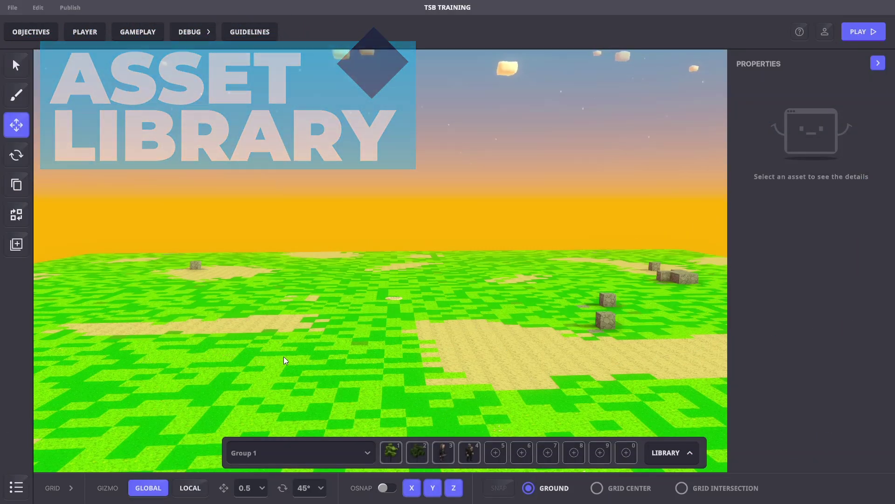
pyautogui.press('Tab')
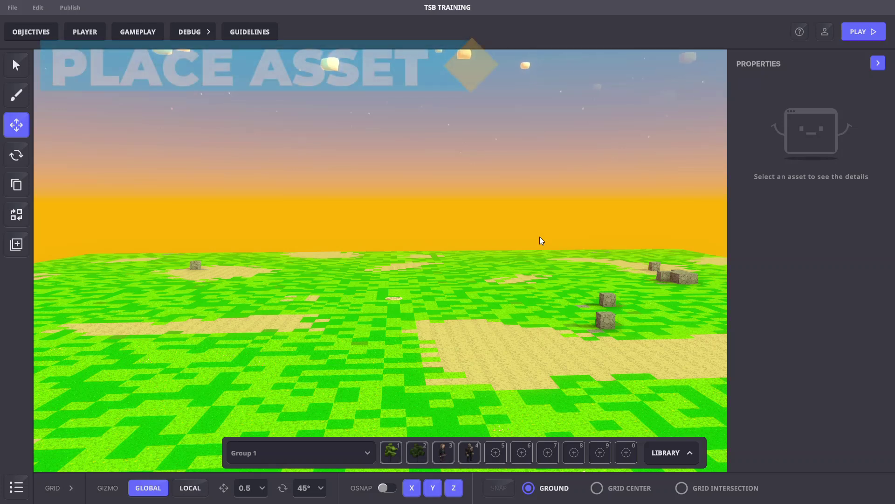
# Step: Place five Apple Trees at separate spots on the grass and sand in front of the camera
pyautogui.press('1')
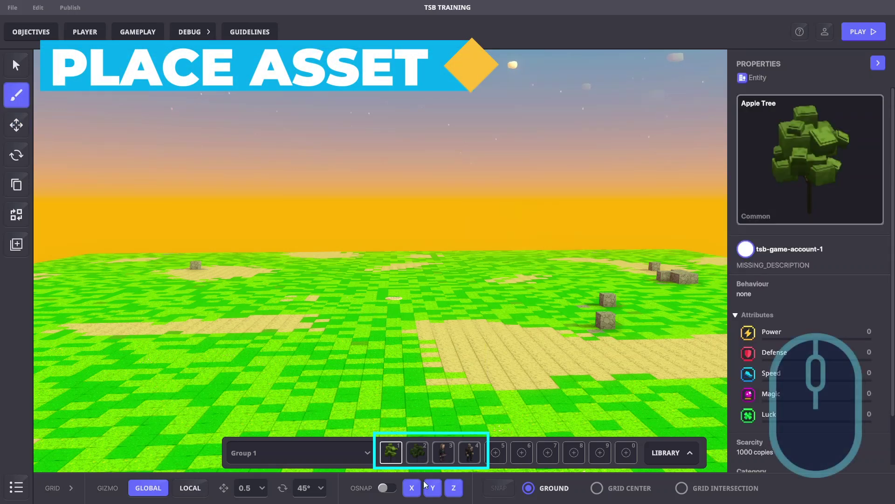
pyautogui.click(337, 334)
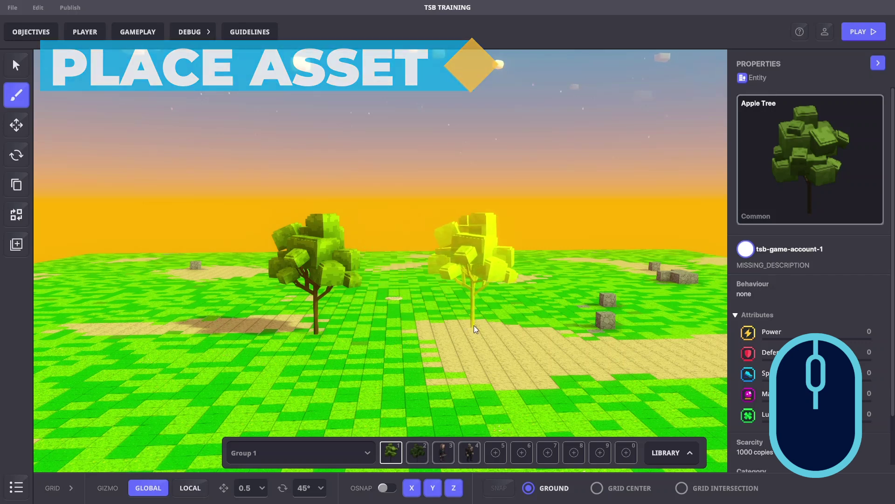
pyautogui.click(479, 313)
pyautogui.click(206, 382)
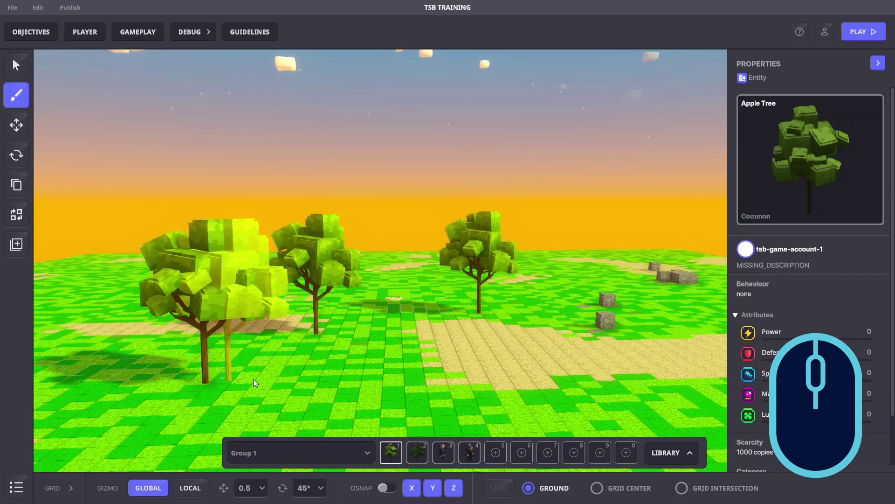
pyautogui.click(460, 396)
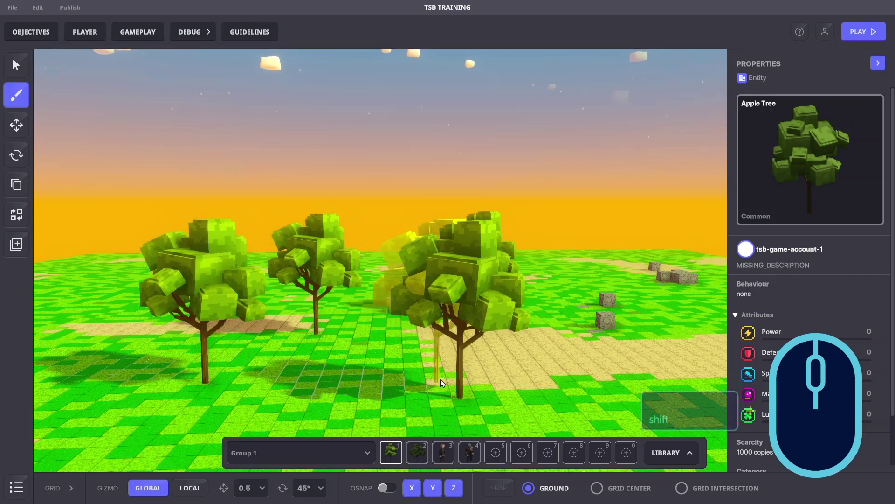
pyautogui.press('shift')
pyautogui.click(566, 349)
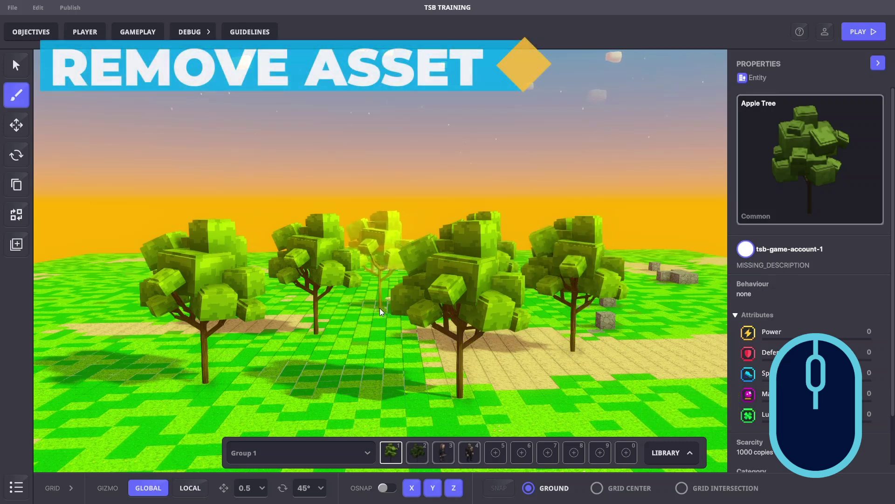
# Step: Remove the two leftmost Apple Trees with the brush, and delete the large front tree using the Select tool
pyautogui.rightClick(320, 260)
pyautogui.rightClick(201, 274)
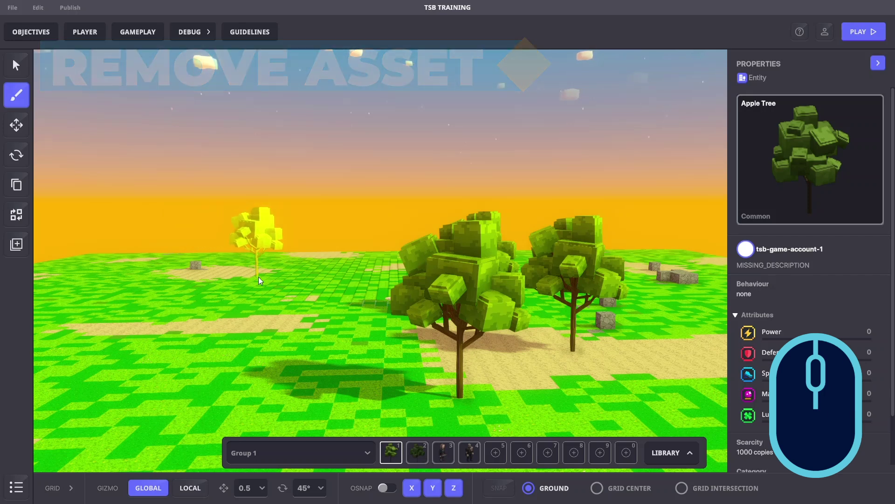
pyautogui.press('z')
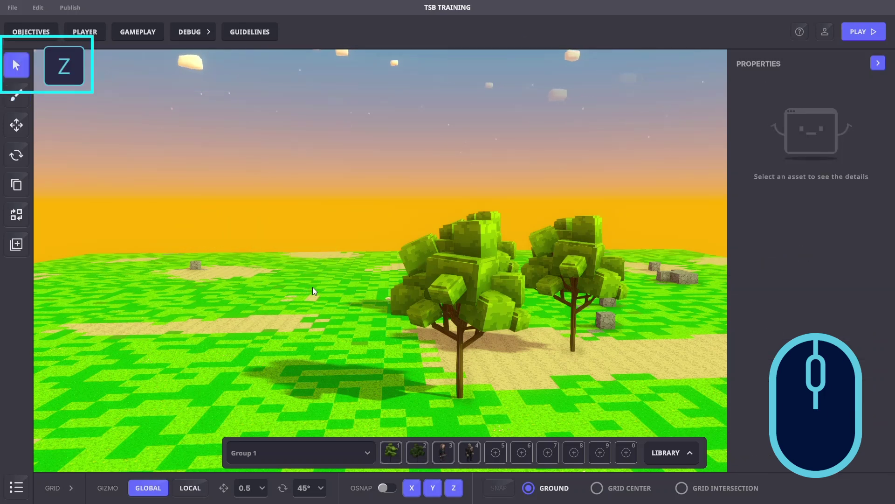
pyautogui.click(472, 277)
pyautogui.press('Delete')
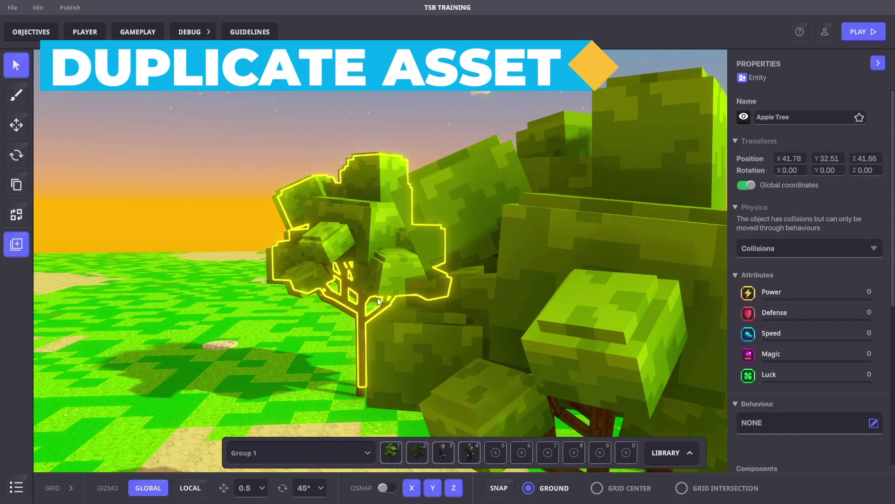
# Step: Duplicate the rear Apple Tree and move the copy away along the blue horizontal axis
pyautogui.click(381, 297)
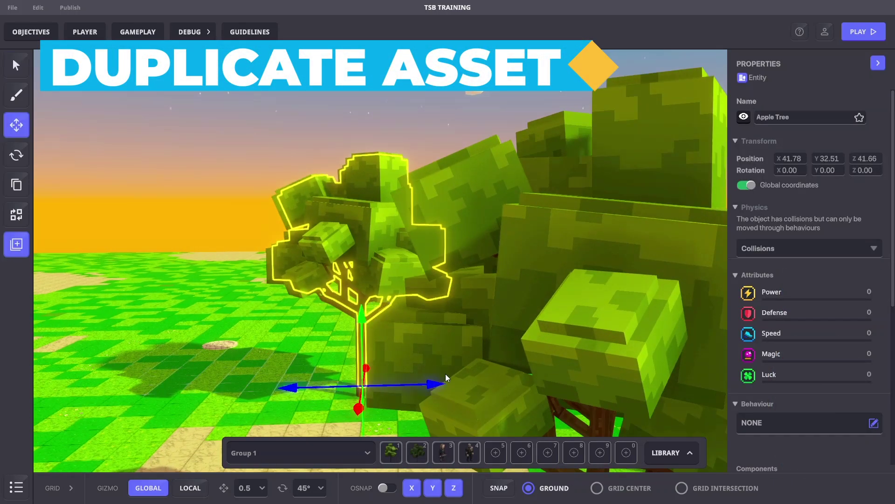
pyautogui.hotkey('ctrl', 'd')
pyautogui.moveTo(443, 376); pyautogui.dragTo(261, 376)
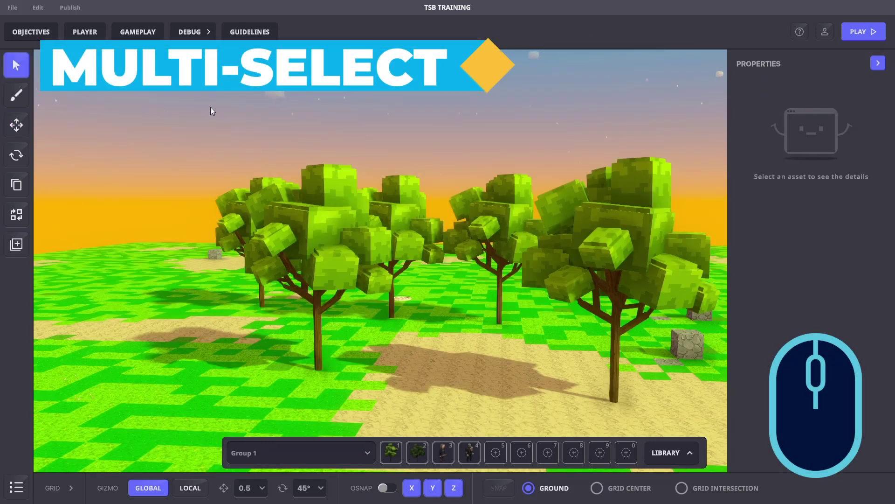
# Step: Select all five Apple Trees together, and remove the rear-right and both foreground trees from the selection
pyautogui.moveTo(211, 108); pyautogui.dragTo(516, 242)
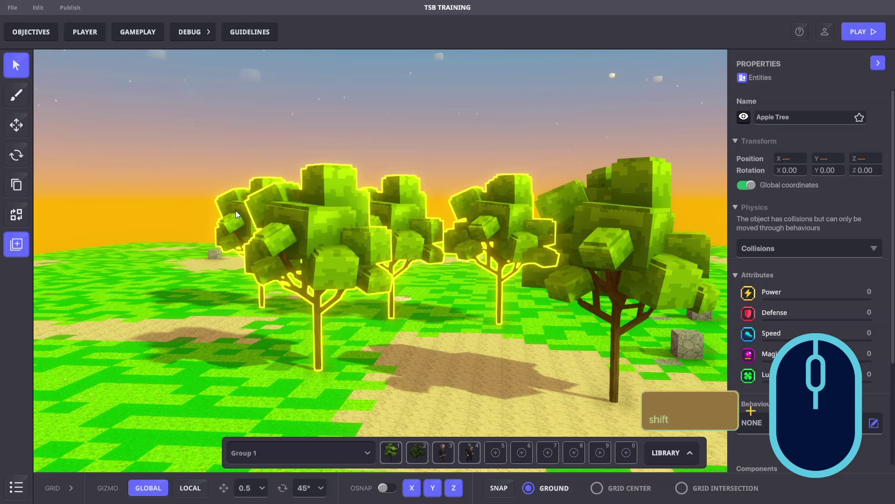
pyautogui.keyDown('shift'); pyautogui.click(618, 195); pyautogui.keyUp('shift')
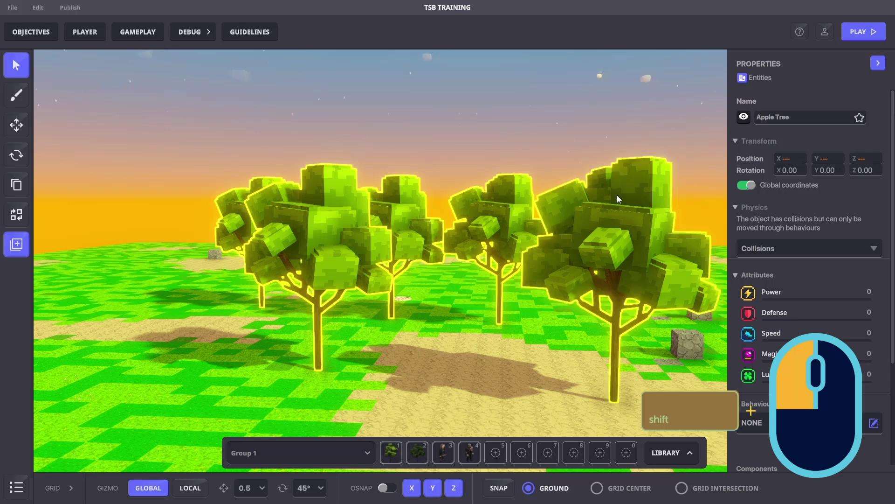
pyautogui.press('ctrl')
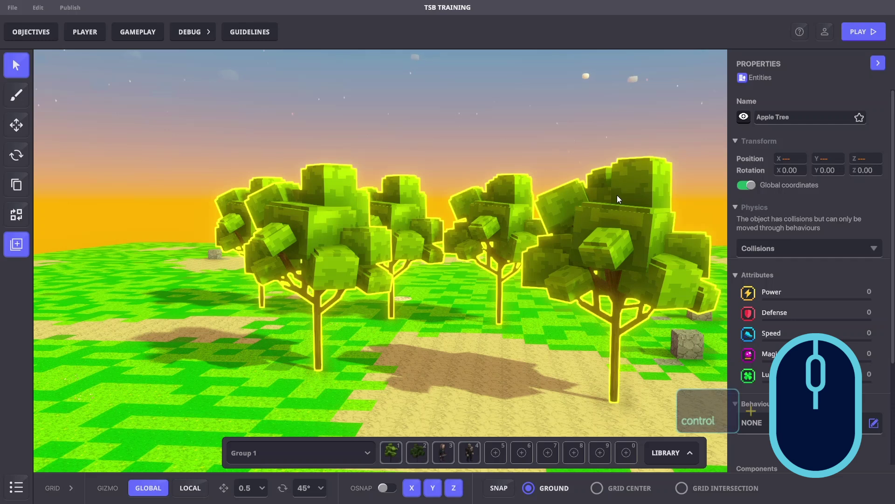
pyautogui.keyDown('ctrl'); pyautogui.click(482, 220); pyautogui.keyUp('ctrl')
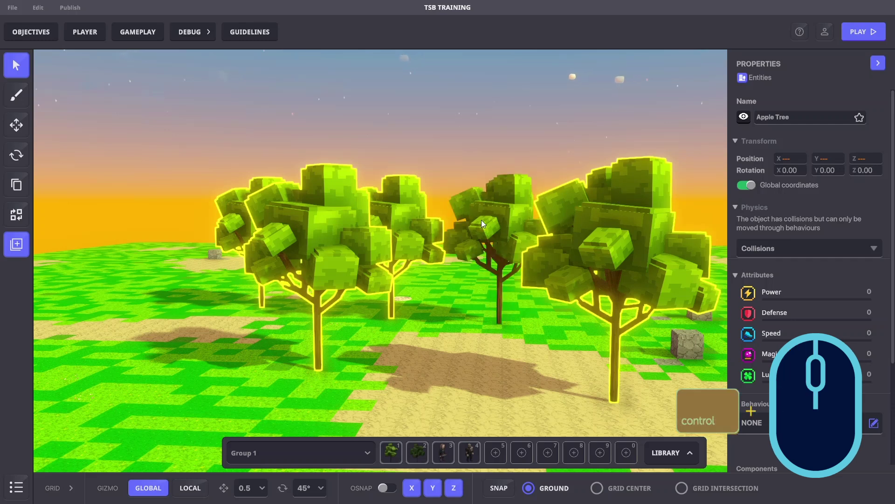
pyautogui.keyDown('ctrl'); pyautogui.click(301, 227); pyautogui.keyUp('ctrl')
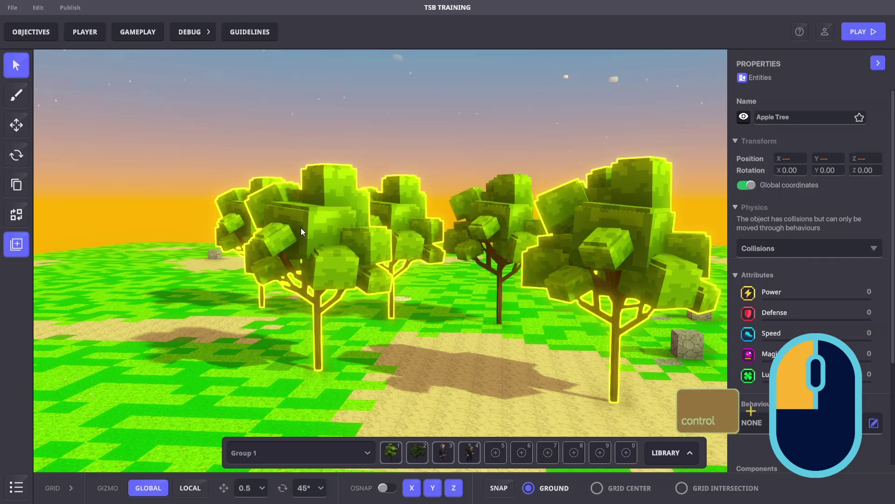
pyautogui.keyDown('ctrl'); pyautogui.click(600, 234); pyautogui.keyUp('ctrl')
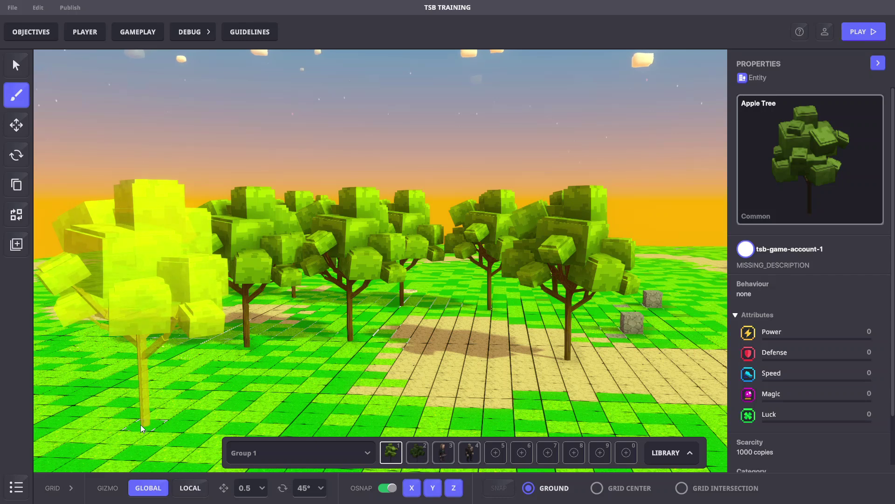
# Step: Toggle the placement grid off and on, set its scale to 9 and adjust its opacity
pyautogui.click(73, 489)
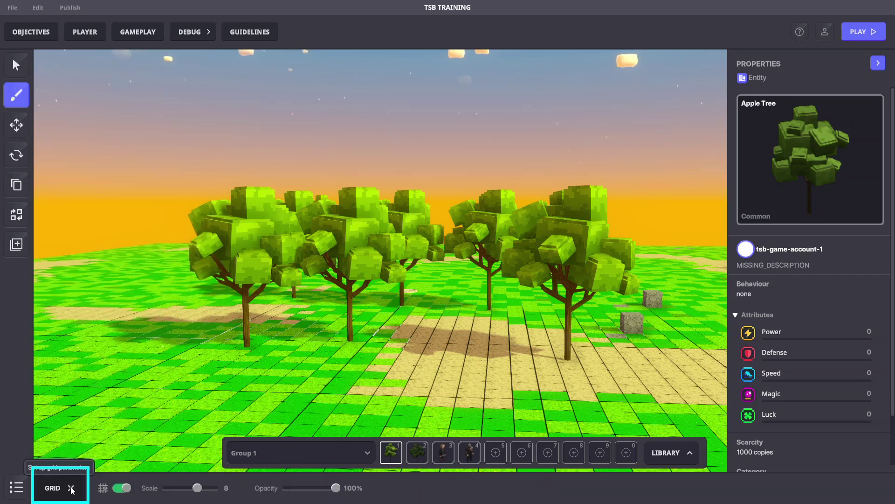
pyautogui.click(121, 489)
pyautogui.click(120, 489)
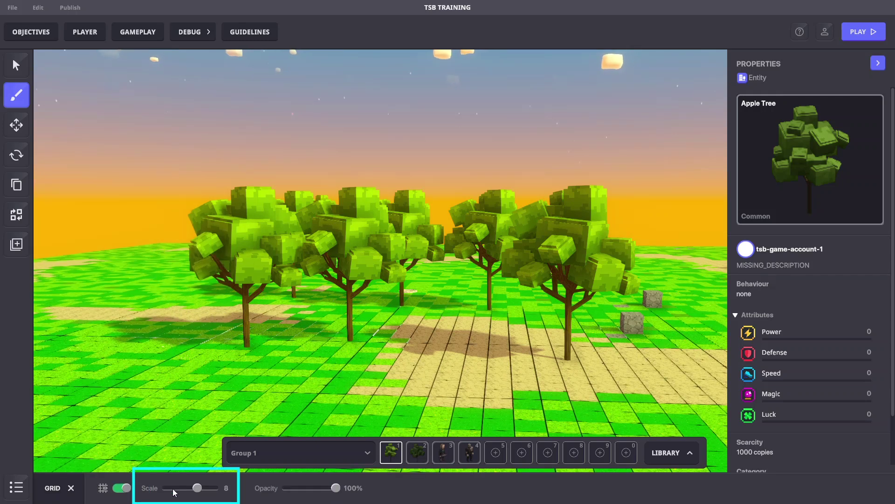
pyautogui.moveTo(197, 489)
pyautogui.mouseDown()
pyautogui.moveTo(176, 489)
pyautogui.moveTo(202, 488)
pyautogui.mouseUp()
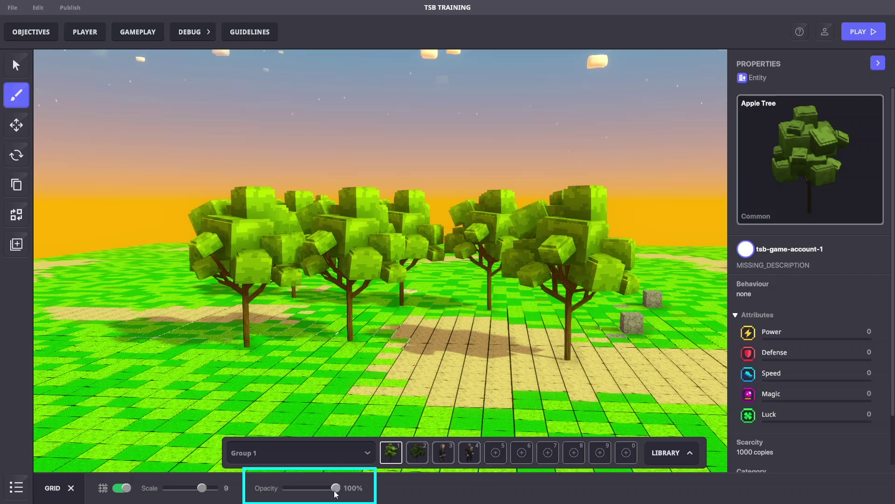
pyautogui.moveTo(335, 487)
pyautogui.mouseDown()
pyautogui.moveTo(283, 490)
pyautogui.moveTo(334, 490)
pyautogui.mouseUp()
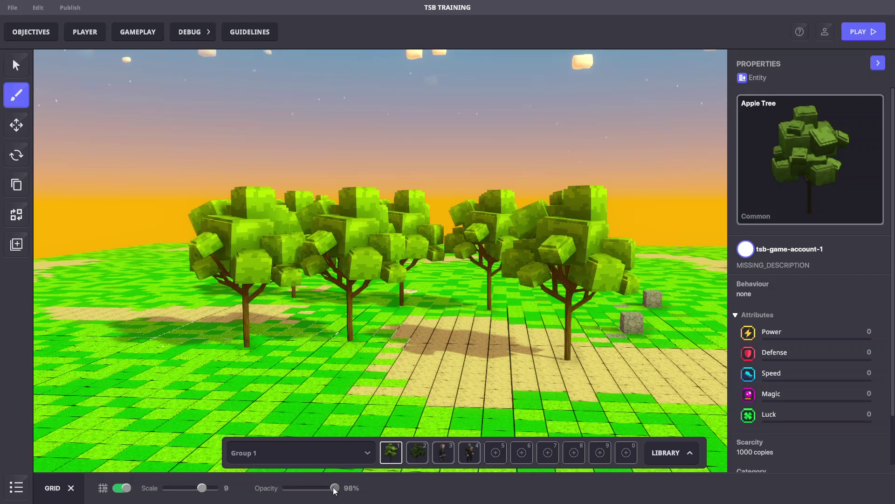
# Step: Place two more Apple Trees in the foreground with object snapping on
pyautogui.click(359, 392)
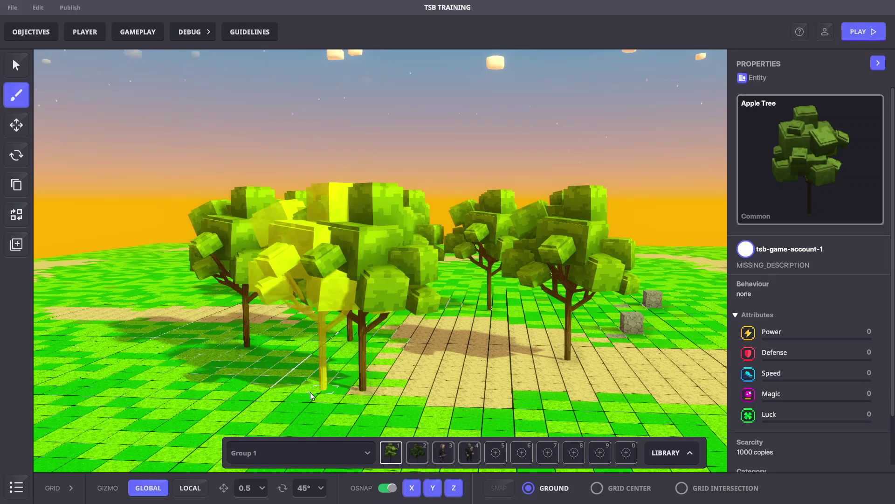
pyautogui.click(236, 403)
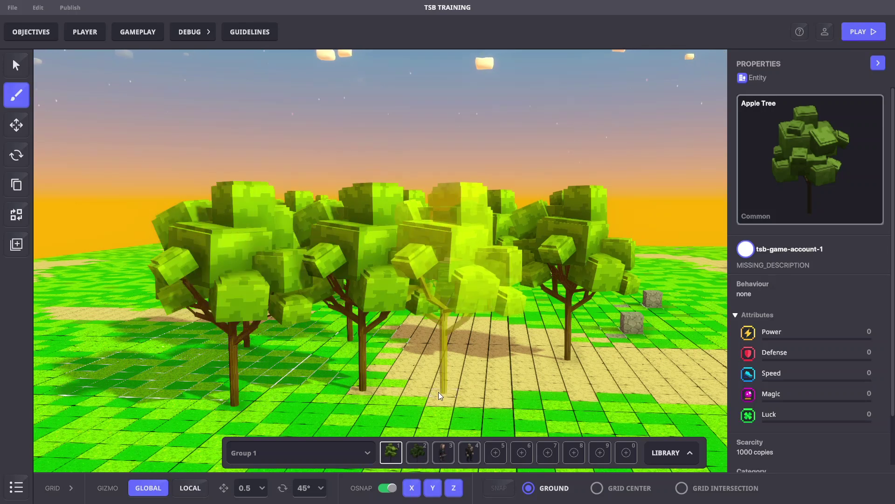
# Step: Switch object snapping for the X, Y and Z axes off and back on
pyautogui.click(412, 488)
pyautogui.click(433, 489)
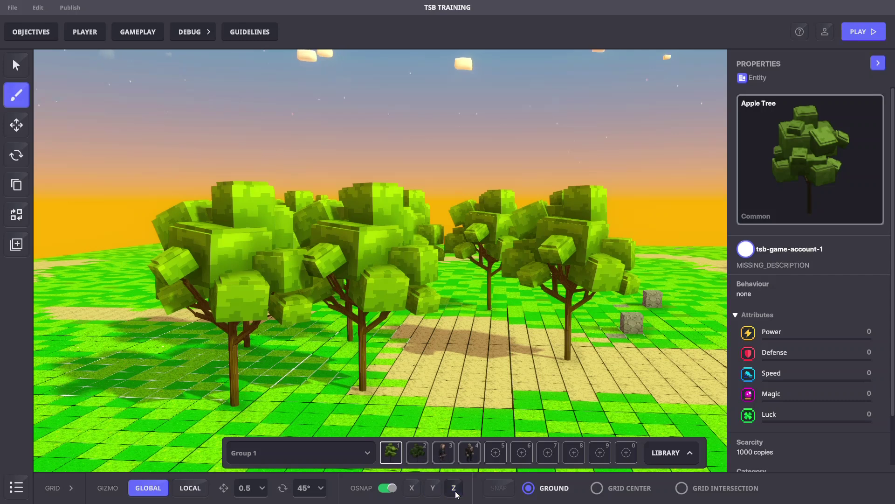
pyautogui.click(410, 490)
pyautogui.click(433, 490)
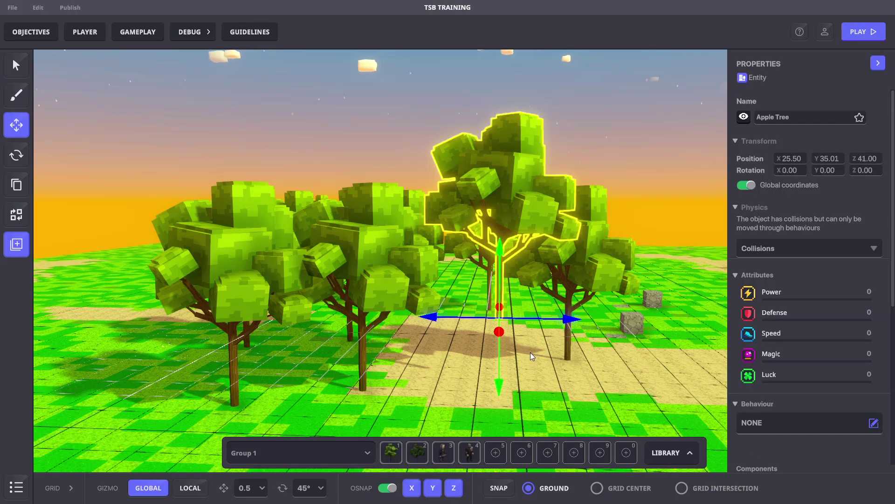
# Step: Snap the raised Apple Tree to the ground and shift it across the grid with the move gizmo
pyautogui.click(496, 488)
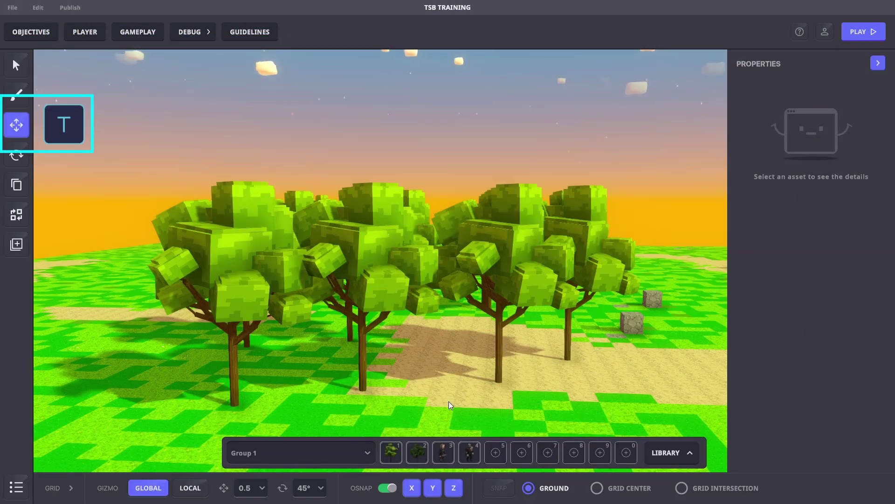
pyautogui.click(502, 278)
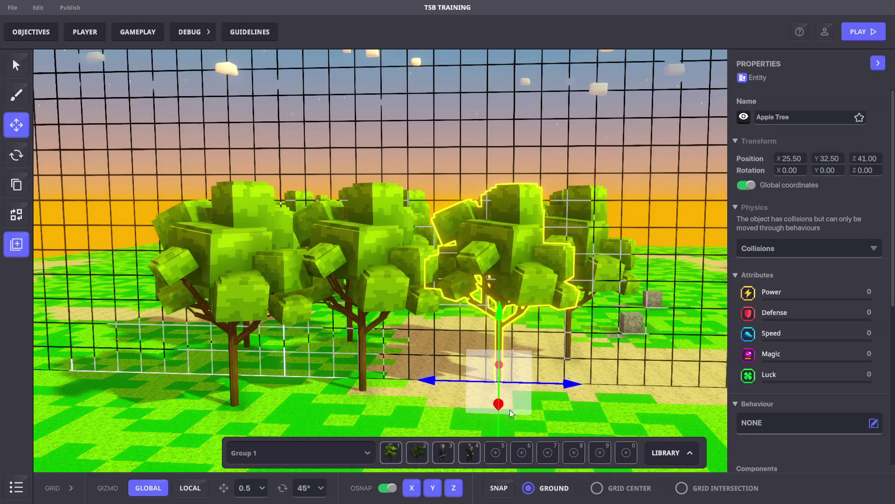
pyautogui.moveTo(574, 383)
pyautogui.mouseDown()
pyautogui.moveTo(641, 386)
pyautogui.moveTo(574, 390)
pyautogui.mouseUp()
pyautogui.moveTo(508, 413)
pyautogui.mouseDown()
pyautogui.moveTo(508, 379)
pyautogui.moveTo(509, 415)
pyautogui.moveTo(512, 403)
pyautogui.mouseUp()
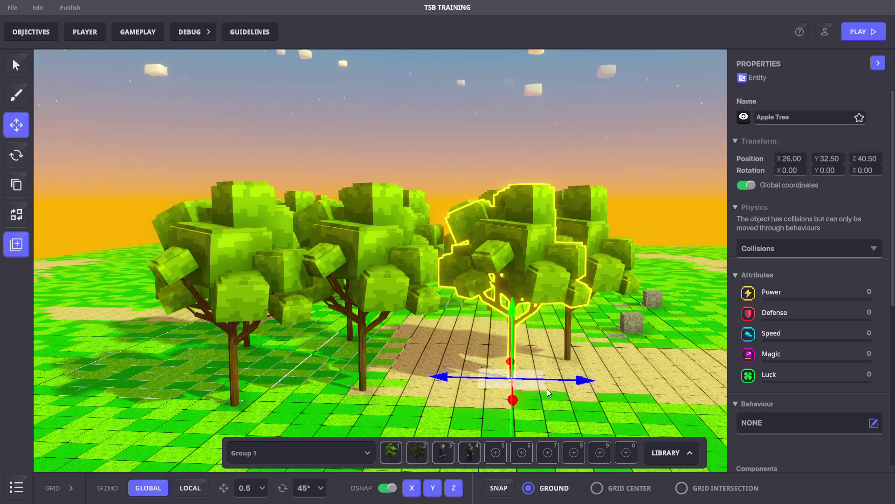
pyautogui.moveTo(527, 385)
pyautogui.mouseDown()
pyautogui.moveTo(518, 383)
pyautogui.moveTo(545, 386)
pyautogui.moveTo(519, 385)
pyautogui.moveTo(534, 390)
pyautogui.mouseUp()
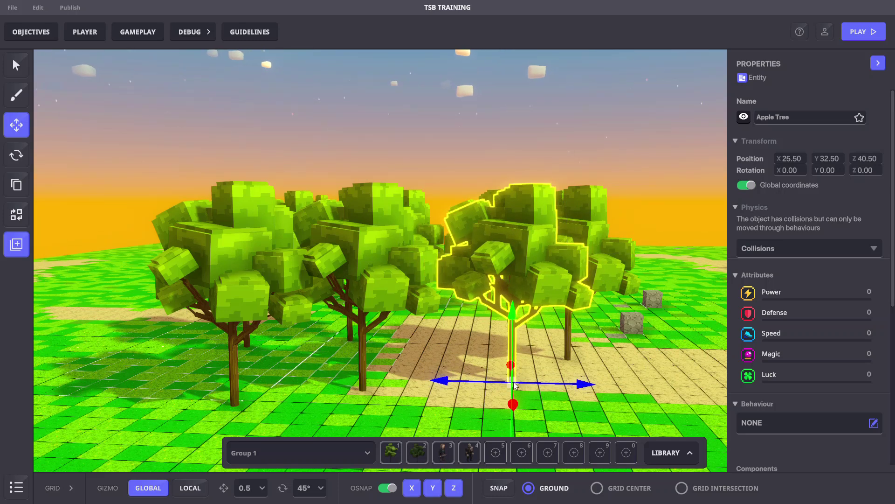
pyautogui.moveTo(515, 385); pyautogui.dragTo(515, 422)
# Step: Set the selected Apple Tree's position to X 20 and Y 34
pyautogui.click(785, 154)
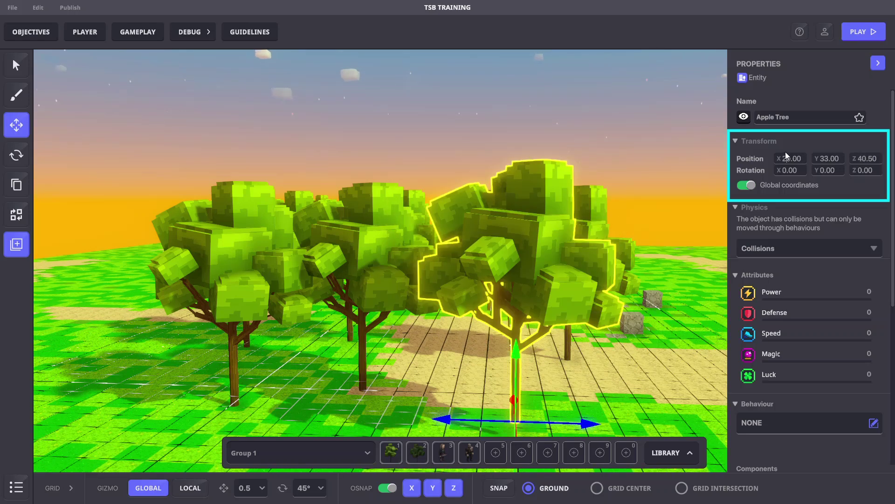
pyautogui.doubleClick(826, 158)
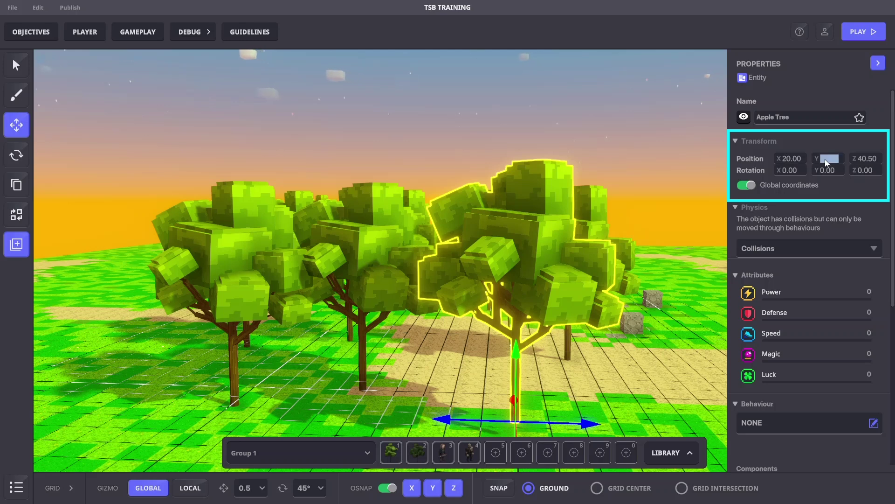
pyautogui.write('38')
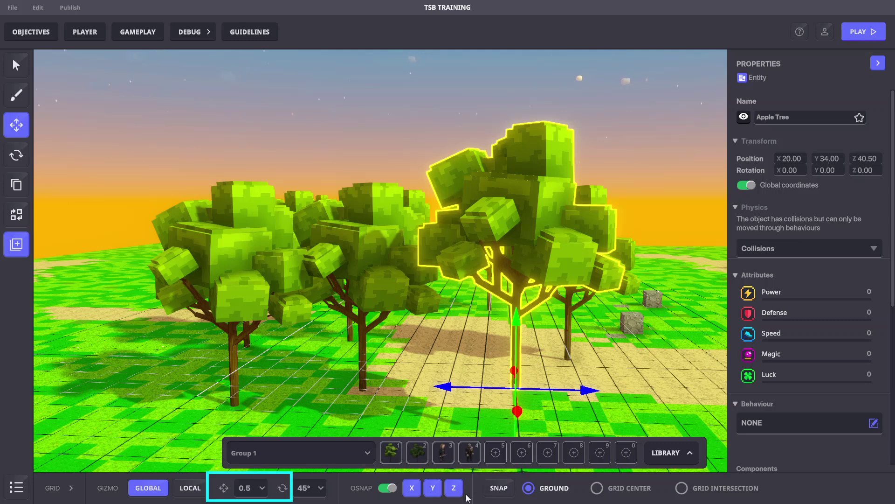
# Step: Set the movement increment of the move gizmo to 2
pyautogui.click(263, 488)
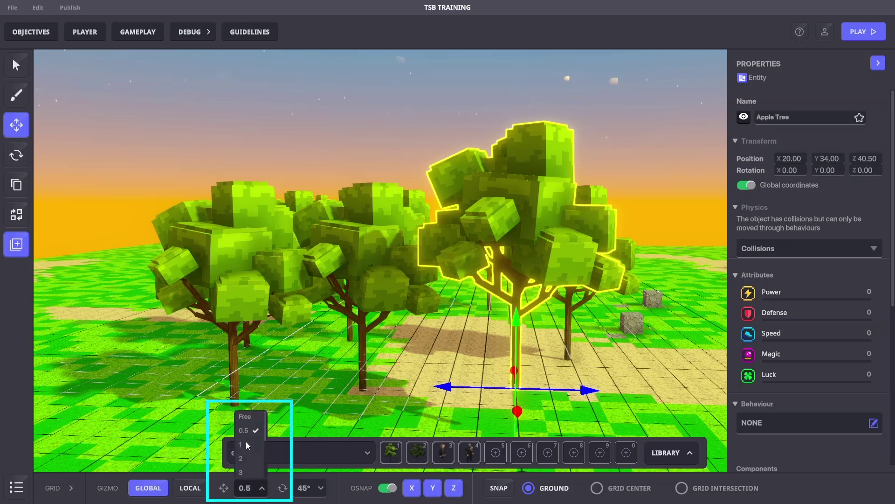
pyautogui.click(242, 458)
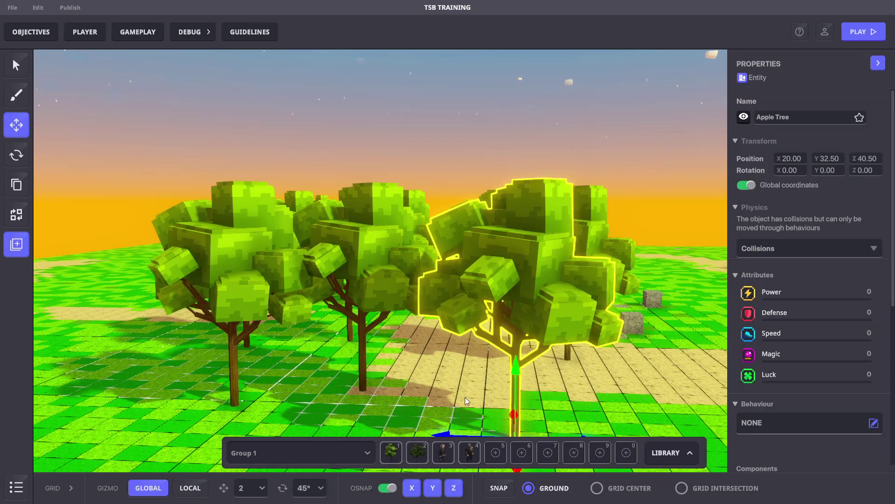
# Step: Lower the selected Apple Tree to Y 32.5 and move it along the Z axis to about 36.5
pyautogui.scroll(-2, 465, 397)
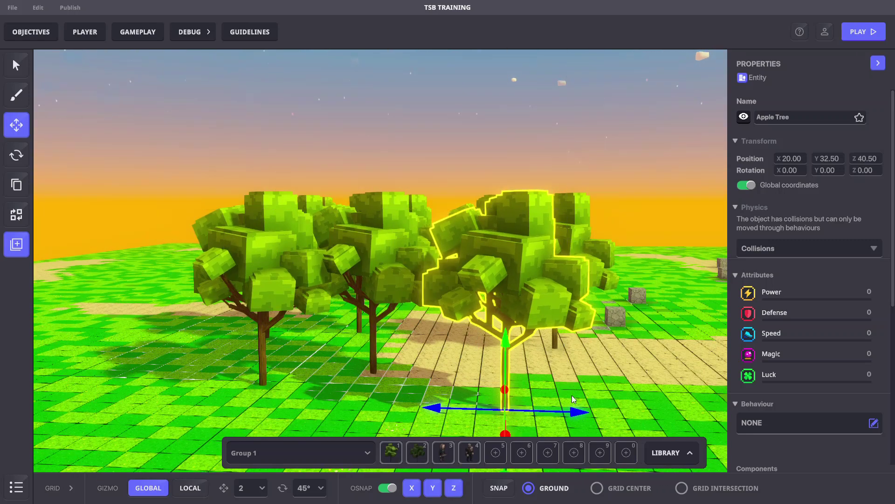
pyautogui.moveTo(573, 409); pyautogui.dragTo(439, 415)
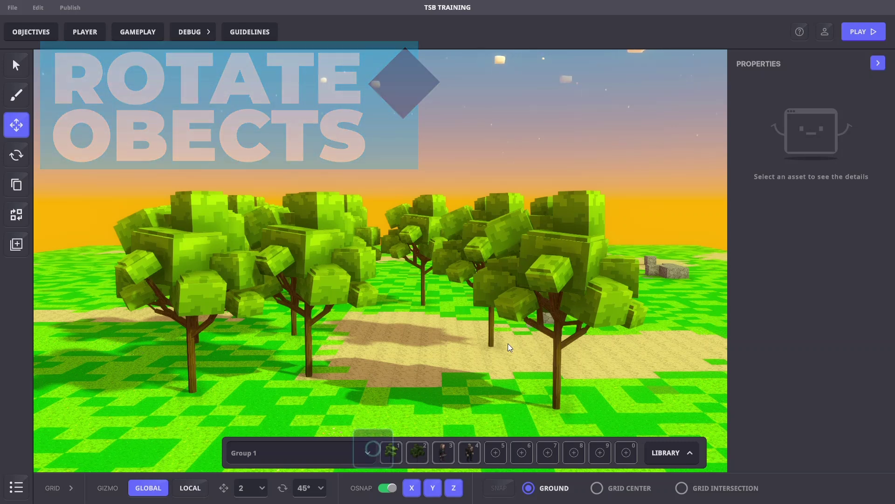
# Step: Turn object snapping off and rotate the foreground Apple Tree about its Y axis to about 335°
pyautogui.press('o')
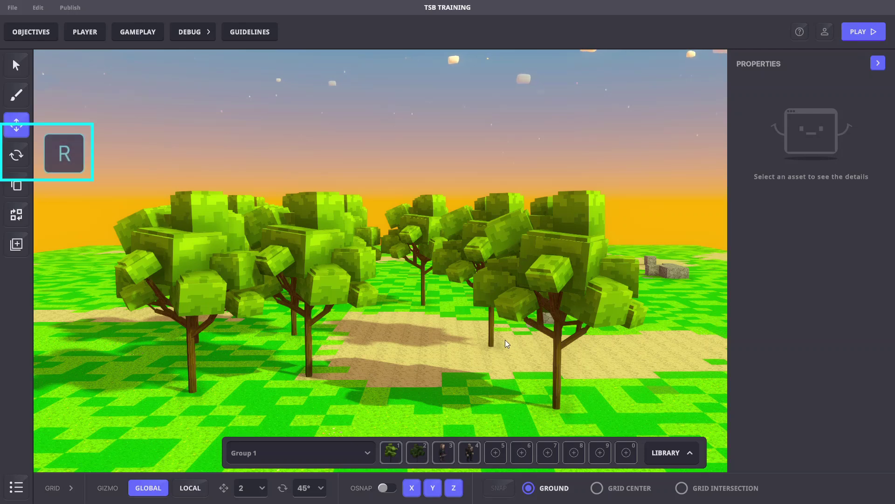
pyautogui.press('r')
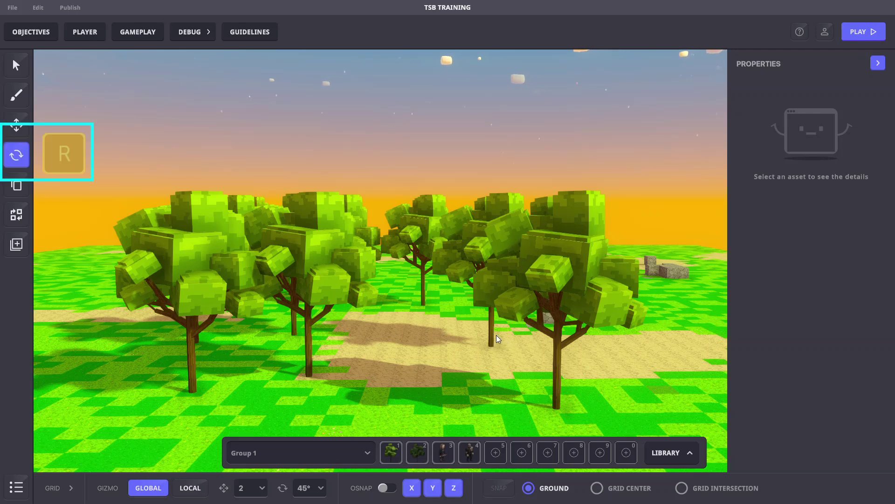
pyautogui.click(559, 282)
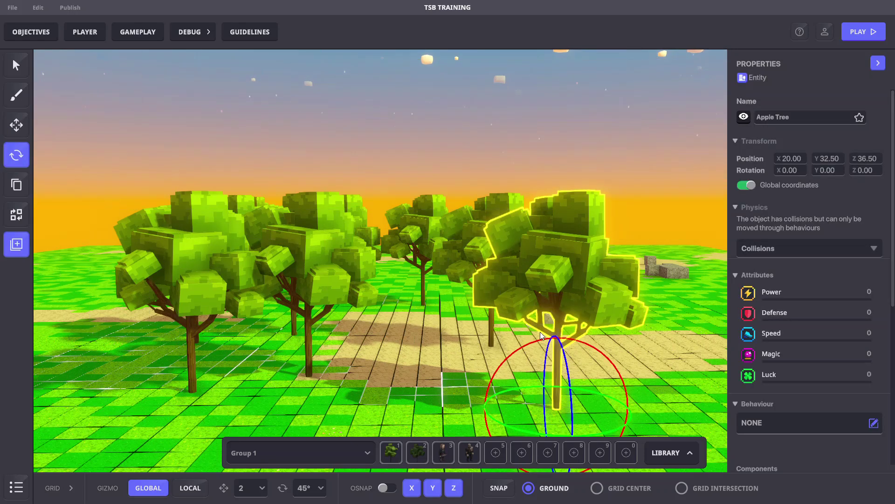
pyautogui.press('e')
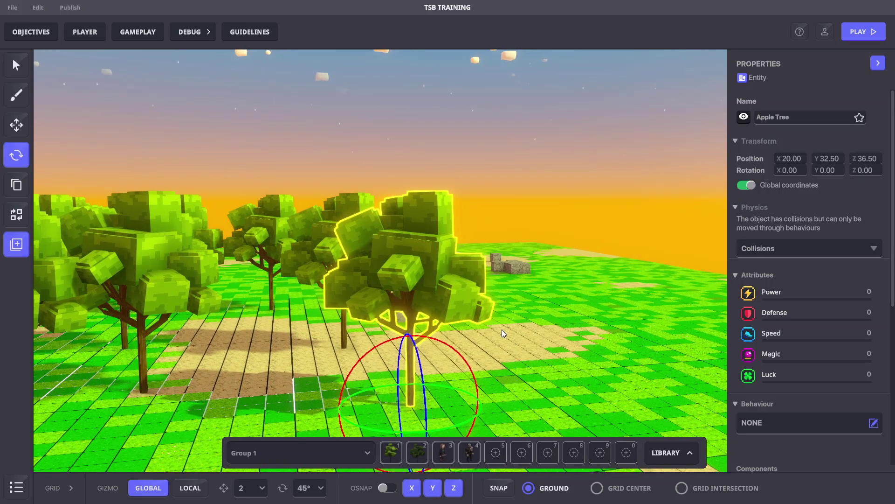
pyautogui.press('e')
pyautogui.press('q')
pyautogui.moveTo(457, 375)
pyautogui.mouseDown()
pyautogui.moveTo(338, 369)
pyautogui.moveTo(497, 363)
pyautogui.moveTo(562, 345)
pyautogui.moveTo(448, 371)
pyautogui.mouseUp()
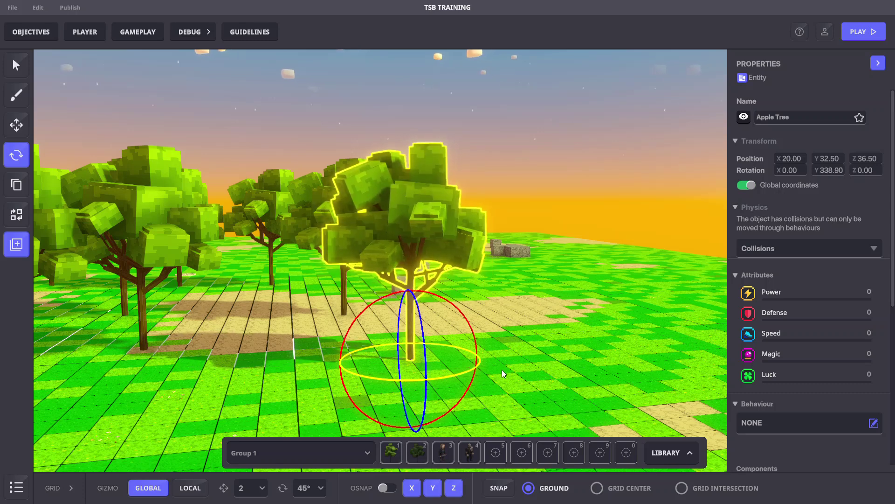
pyautogui.moveTo(506, 373); pyautogui.dragTo(513, 371)
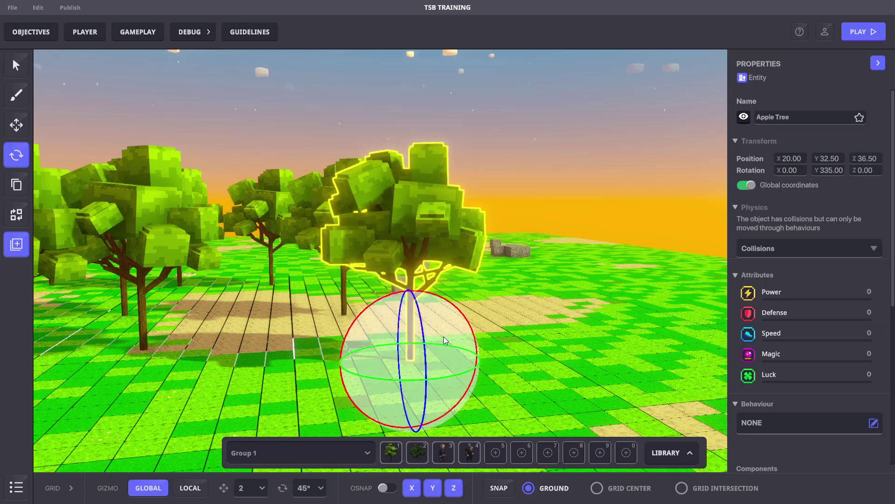
# Step: Rotate the Apple Tree freely on several axes with the gizmo, and set its X rotation to 65
pyautogui.moveTo(444, 340); pyautogui.dragTo(632, 230)
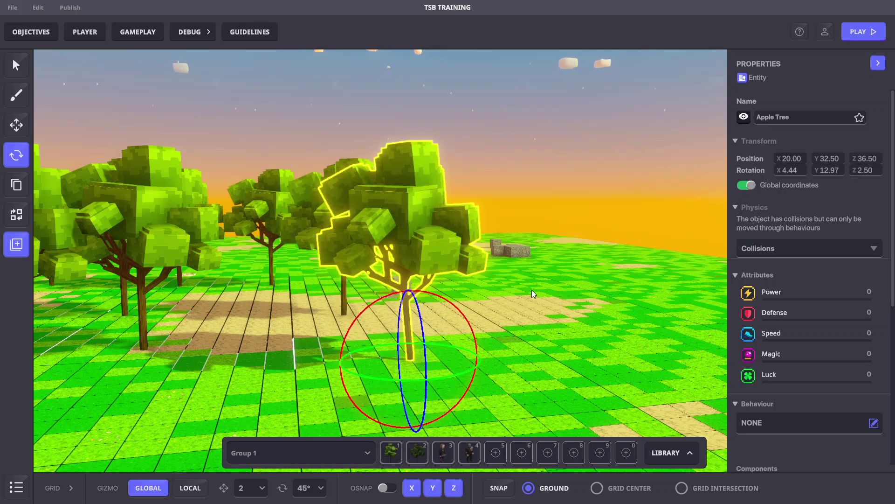
pyautogui.click(790, 170)
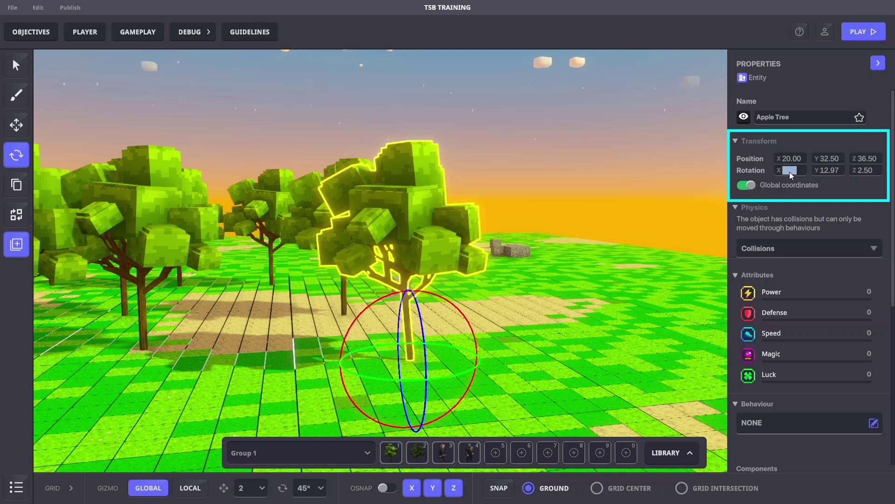
pyautogui.write('65')
pyautogui.press('Return')
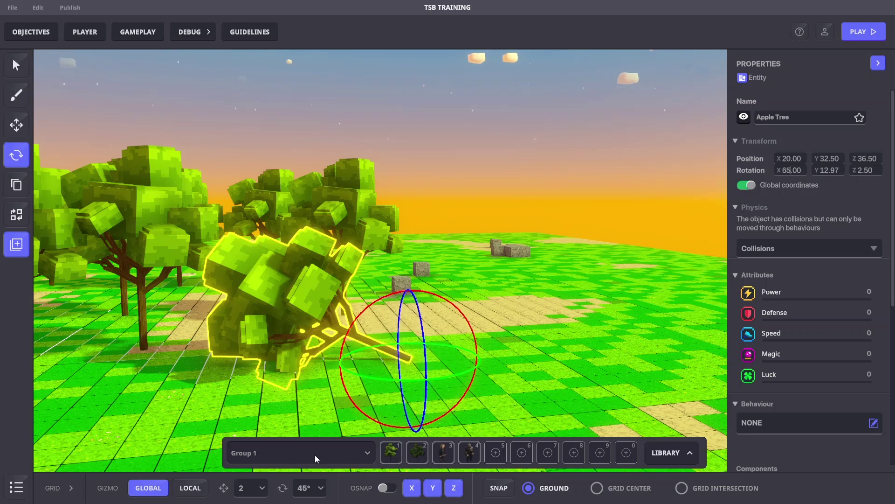
# Step: Set the gizmo's rotation increment to 30° and turn object snapping on
pyautogui.click(321, 491)
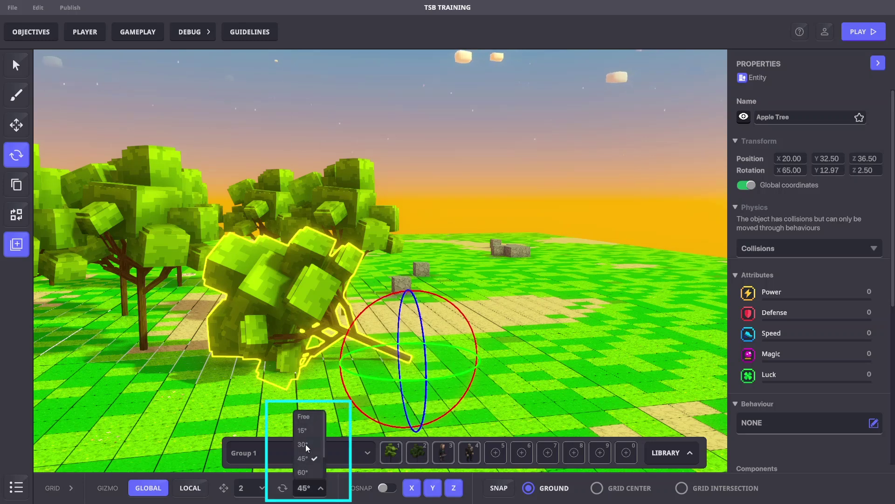
pyautogui.click(308, 446)
pyautogui.click(388, 490)
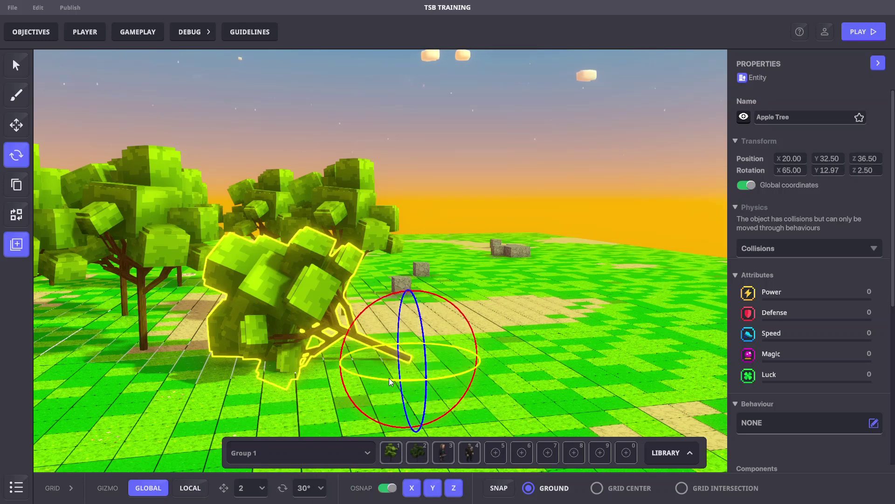
# Step: Select the upright Apple Tree at X 24, Z 46 and rotate it about the Y axis with the gizmo
pyautogui.press('a')
pyautogui.click(294, 270)
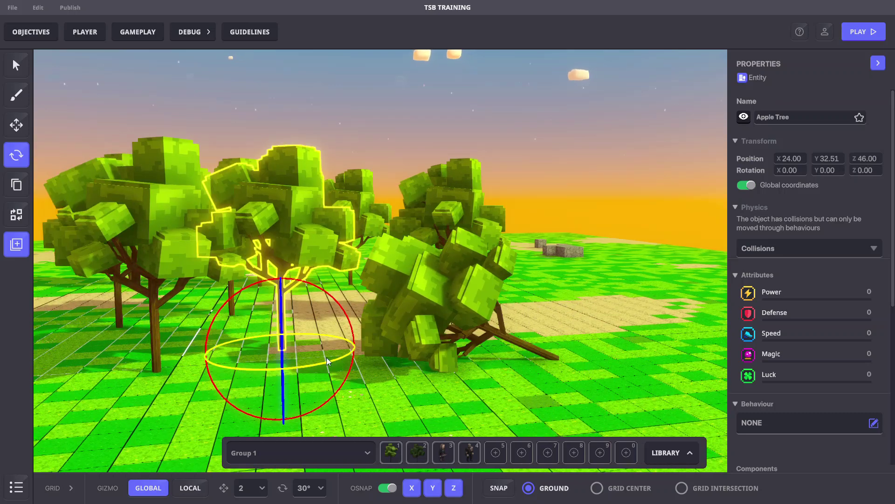
pyautogui.moveTo(275, 375); pyautogui.dragTo(146, 375)
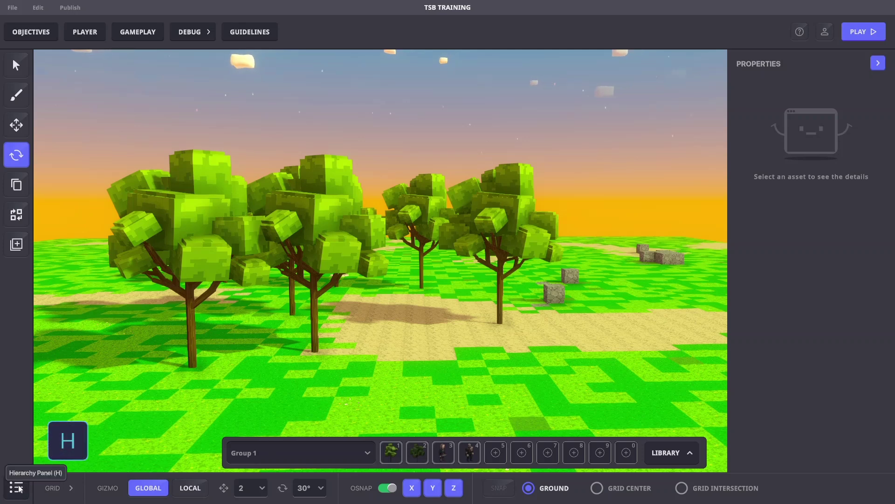
# Step: Show the scene hierarchy and nest the Apple Tree at X 24, Z 46 under the last Apple Tree in the list
pyautogui.press('h')
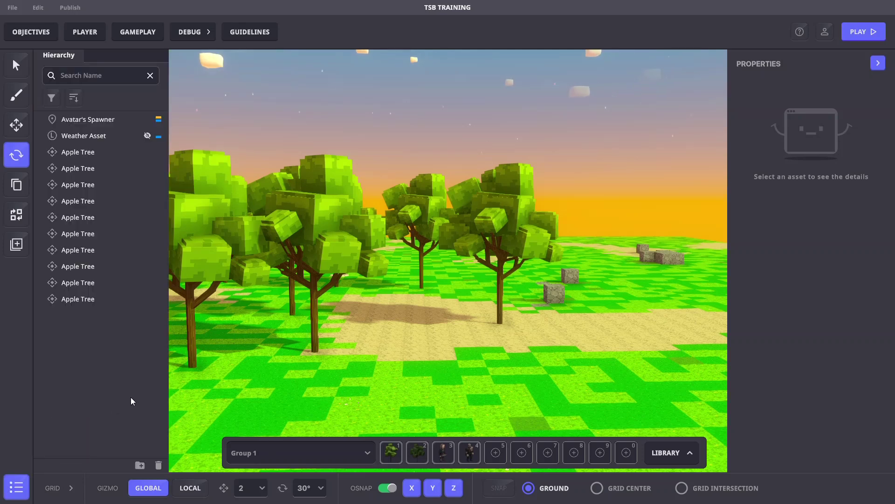
pyautogui.click(343, 241)
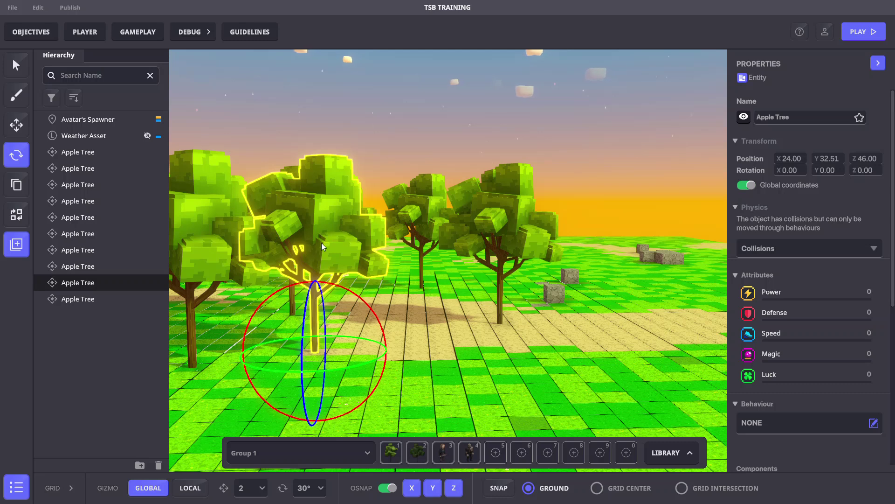
pyautogui.moveTo(110, 285); pyautogui.dragTo(98, 302)
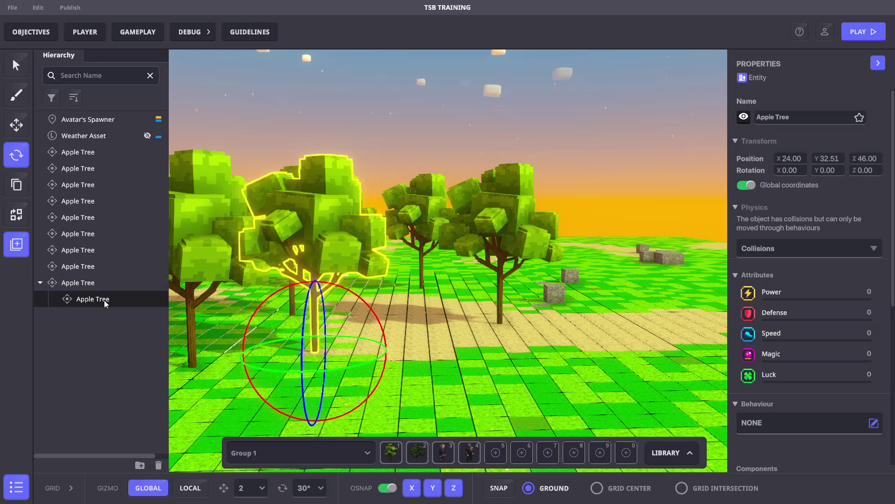
# Step: Select the parent Apple Tree and move it along the Z axis together with its child tree
pyautogui.click(90, 283)
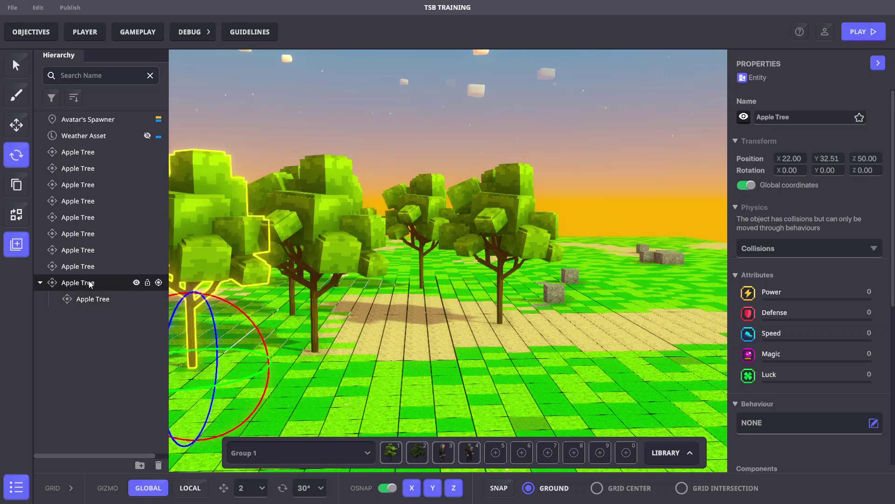
pyautogui.click(218, 233)
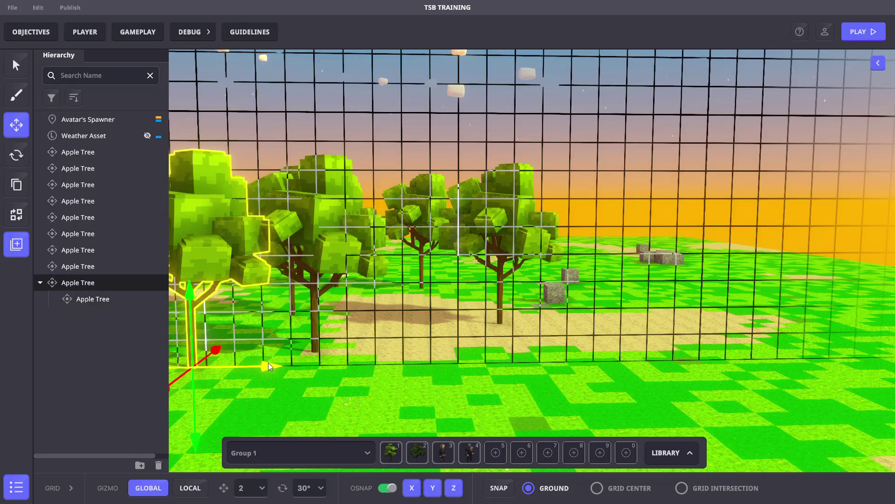
pyautogui.moveTo(269, 367)
pyautogui.mouseDown()
pyautogui.moveTo(413, 367)
pyautogui.moveTo(317, 366)
pyautogui.moveTo(368, 366)
pyautogui.mouseUp()
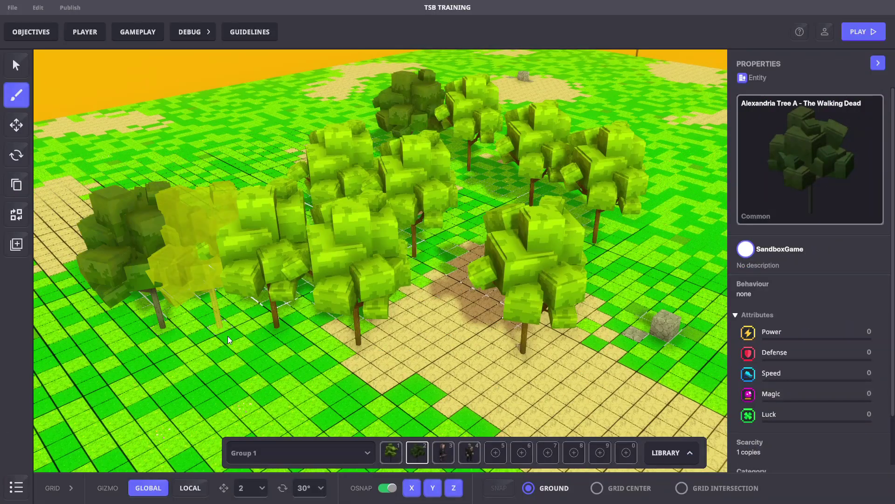
# Step: Place three more Alexandria Tree A - The Walking Dead assets around the Apple Tree grove
pyautogui.click(676, 278)
pyautogui.click(447, 404)
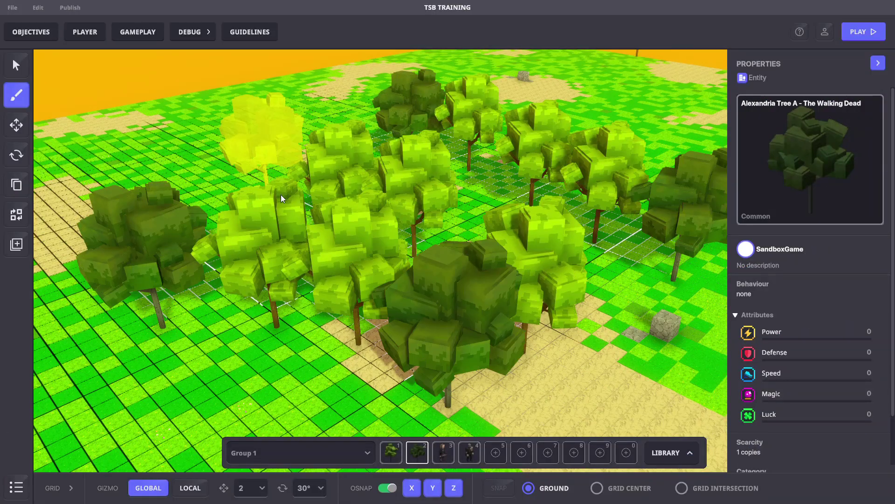
pyautogui.click(277, 191)
# Step: Place a Barbarian Bald and the larger barbarian from the fourth asset slot in the clearing between the trees
pyautogui.press('3')
pyautogui.click(466, 195)
pyautogui.press('4')
pyautogui.click(469, 235)
# Step: Place another Alexandria Tree A near the stone blocks and a second Barbarian Bald on the opposite side of the grove
pyautogui.press('2')
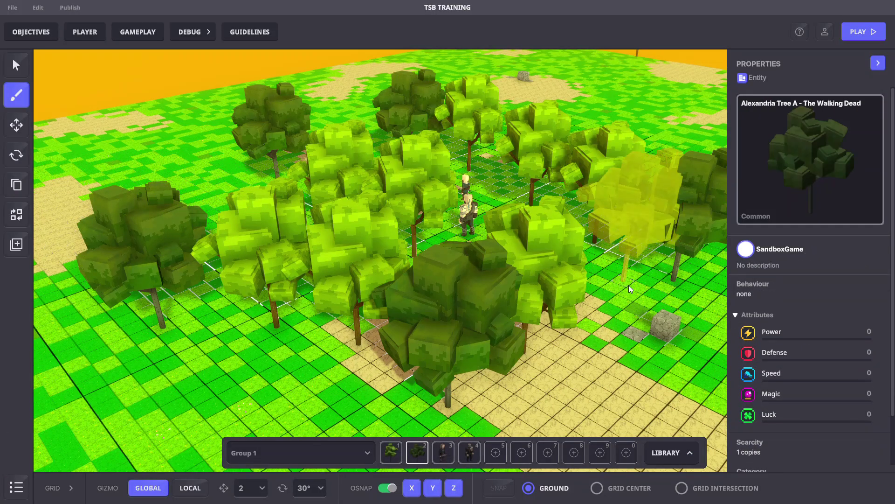
pyautogui.click(629, 286)
pyautogui.press('3')
pyautogui.click(215, 201)
pyautogui.moveTo(296, 214); pyautogui.dragTo(294, 213, button='right')
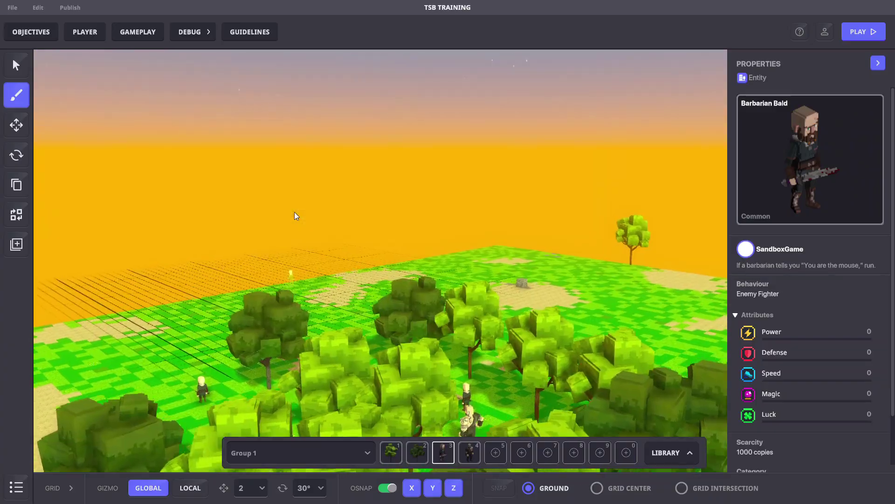
pyautogui.press('w')
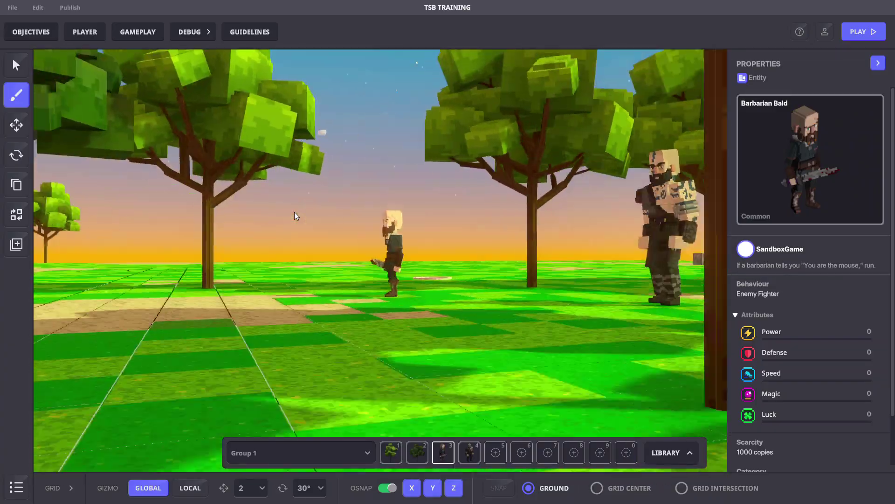
pyautogui.press('s')
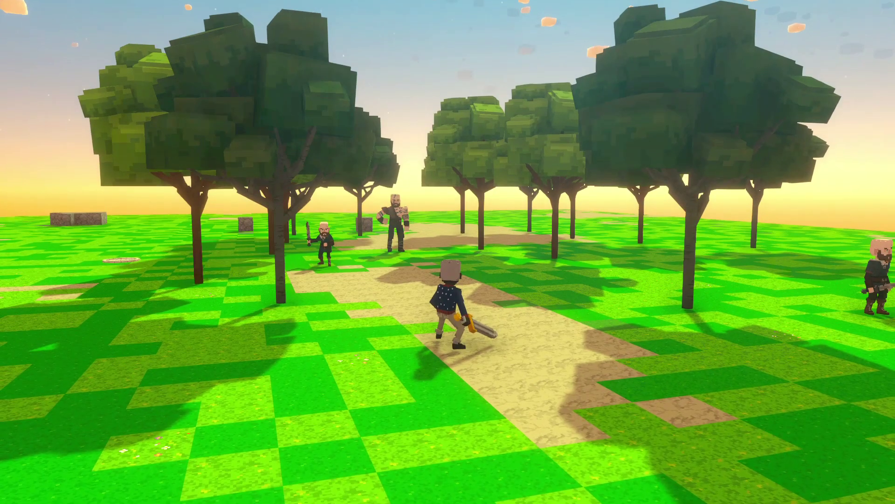
pyautogui.press('w')
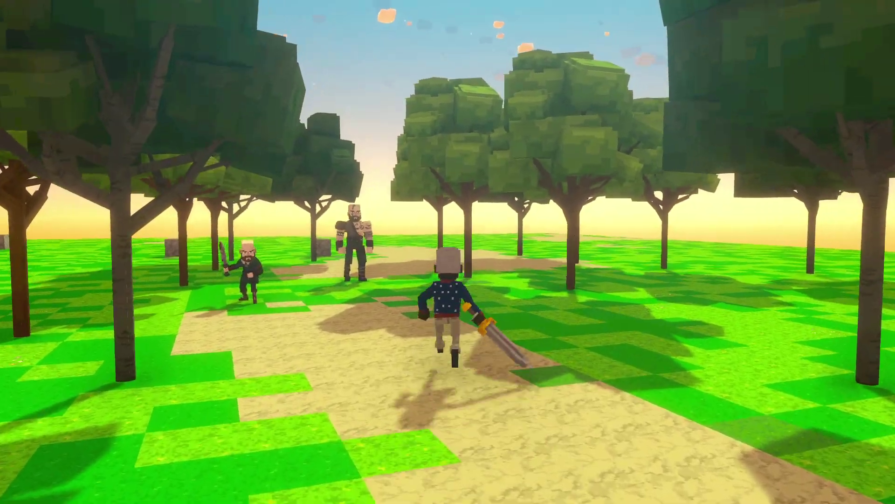
pyautogui.press('d')
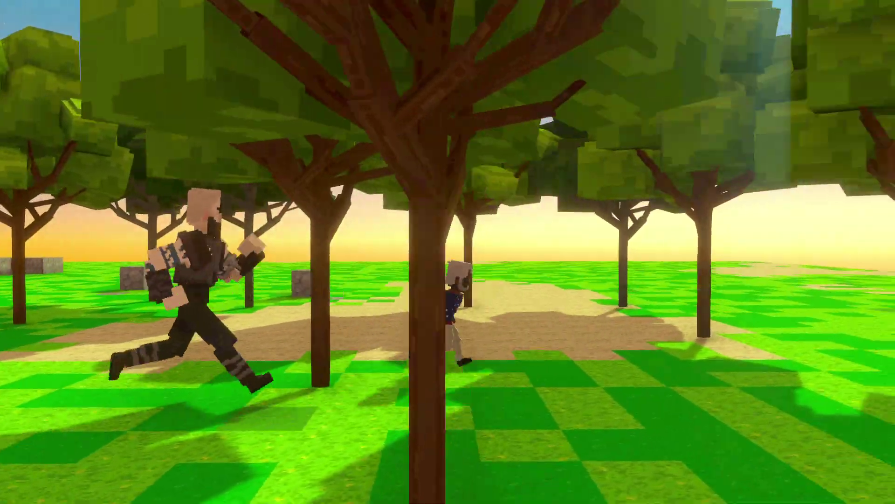
pyautogui.press('s')
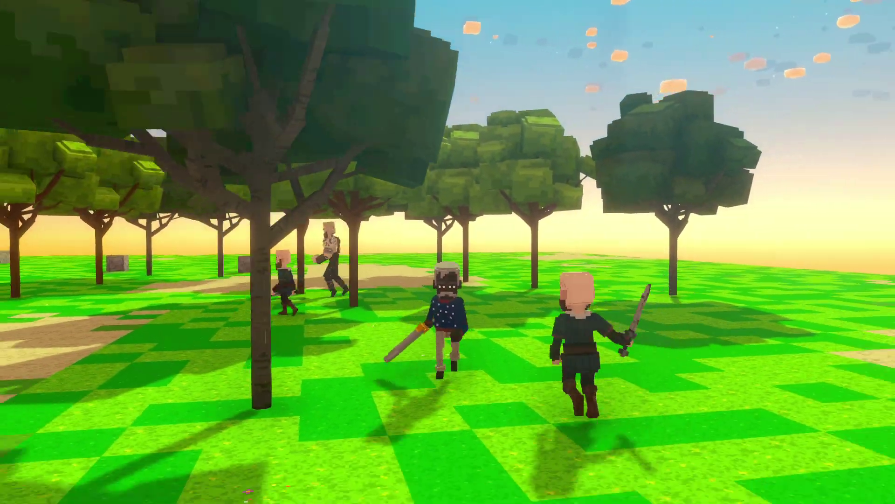